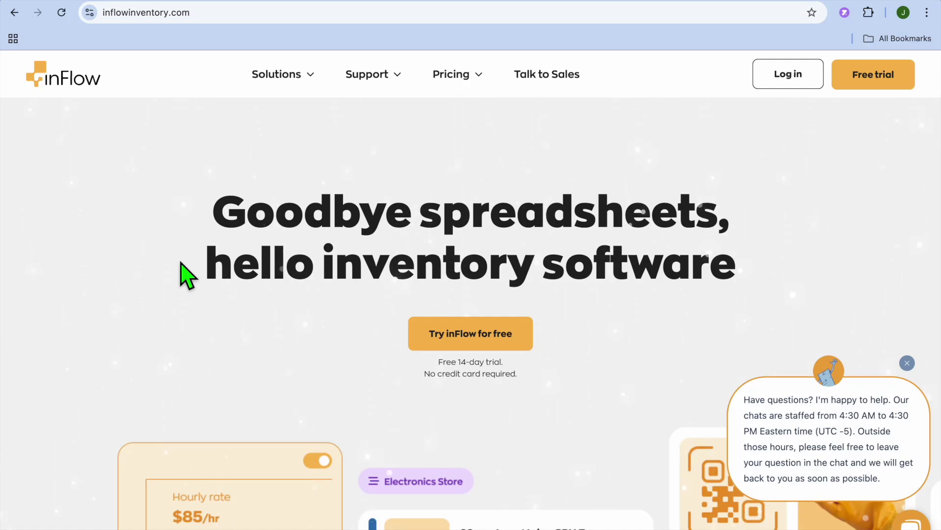
Go from the inflowinventory.com site to the sample app homepage and open the create-new menu
{"action": "scroll", "coordinate": [186, 275], "scroll_direction": "down", "scroll_amount": 1}
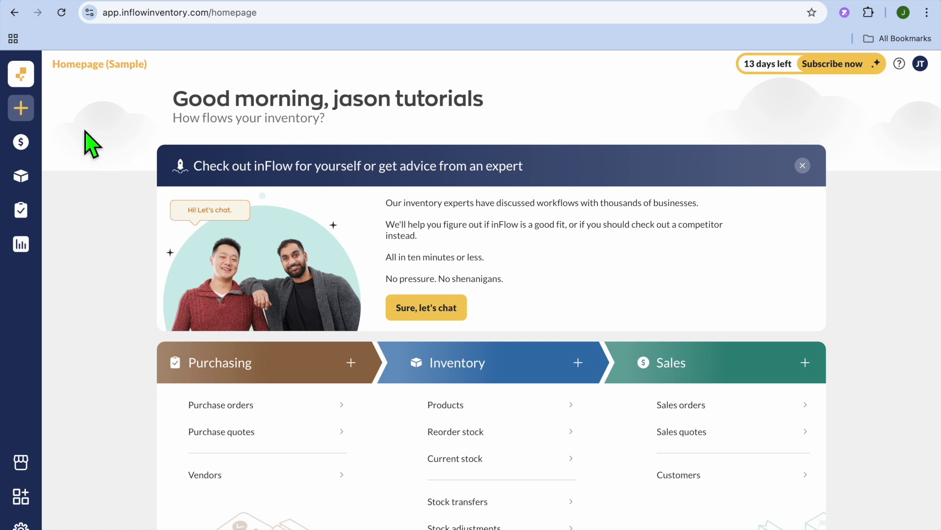
{"action": "left_click", "coordinate": [25, 109]}
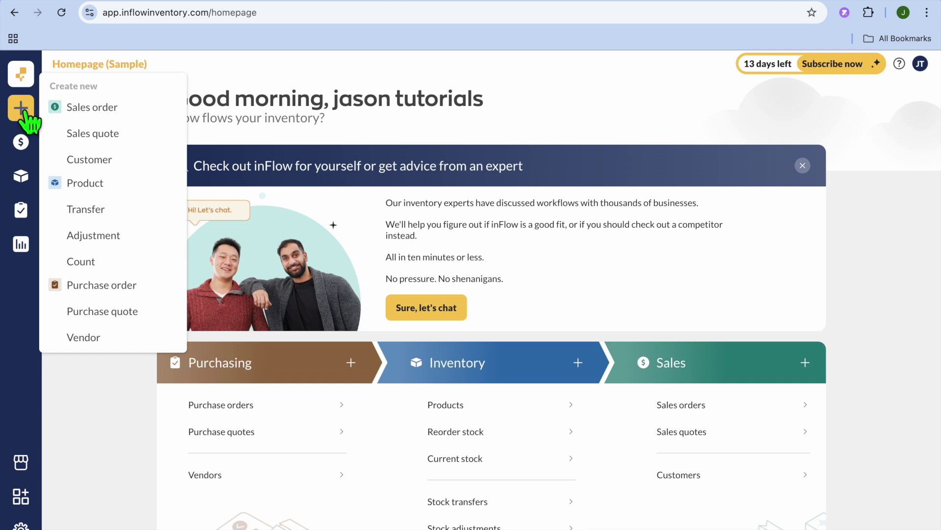
Create a new stocked product named 'first product'
{"action": "left_click", "coordinate": [94, 184]}
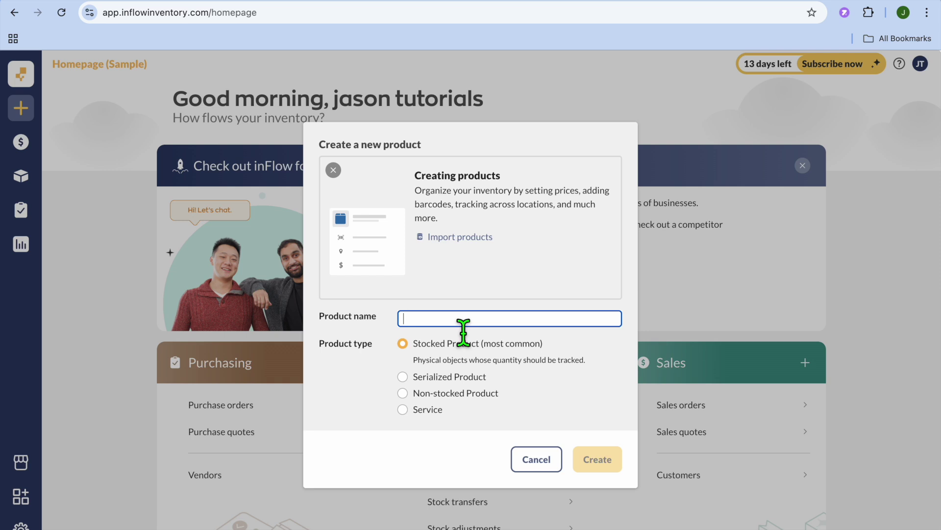
{"action": "type", "text": "first product"}
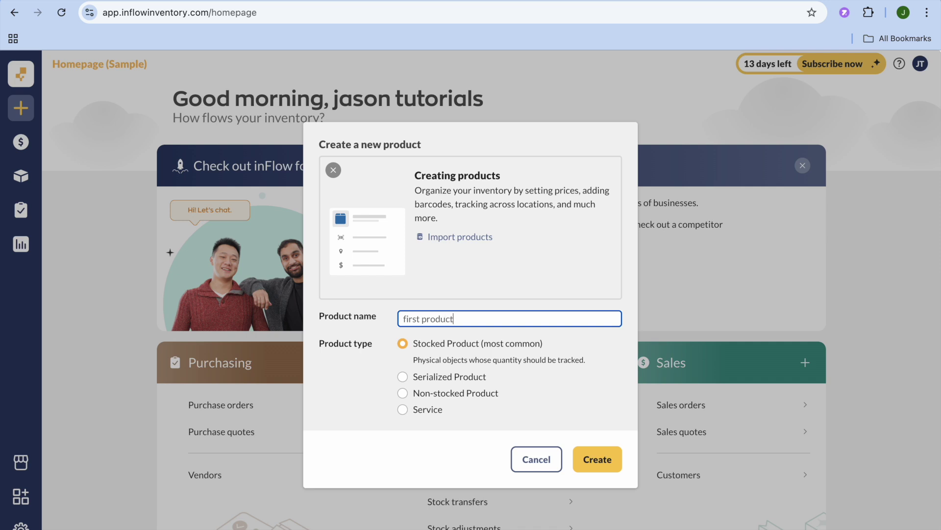
{"action": "left_click", "coordinate": [605, 466]}
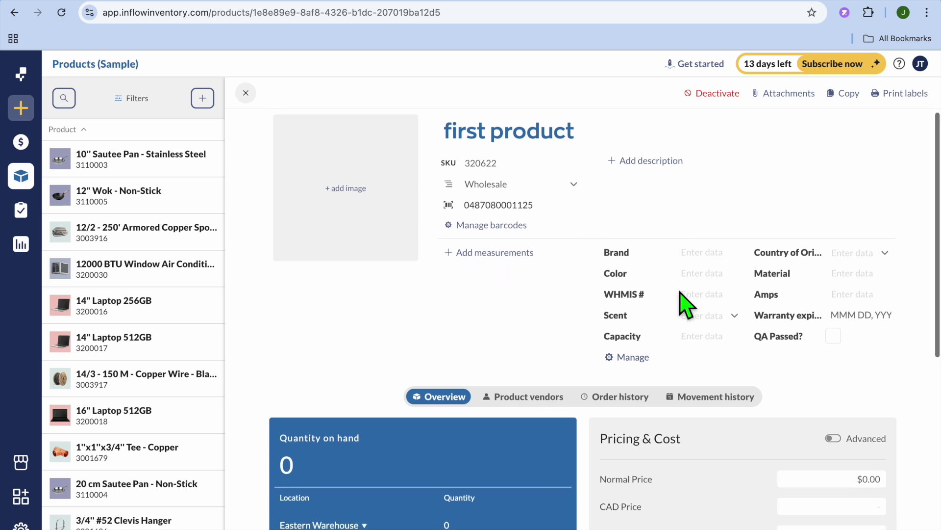
Review first product's vendors and overview details, then close it to the Products list
{"action": "scroll", "coordinate": [681, 301], "scroll_direction": "down", "scroll_amount": 3}
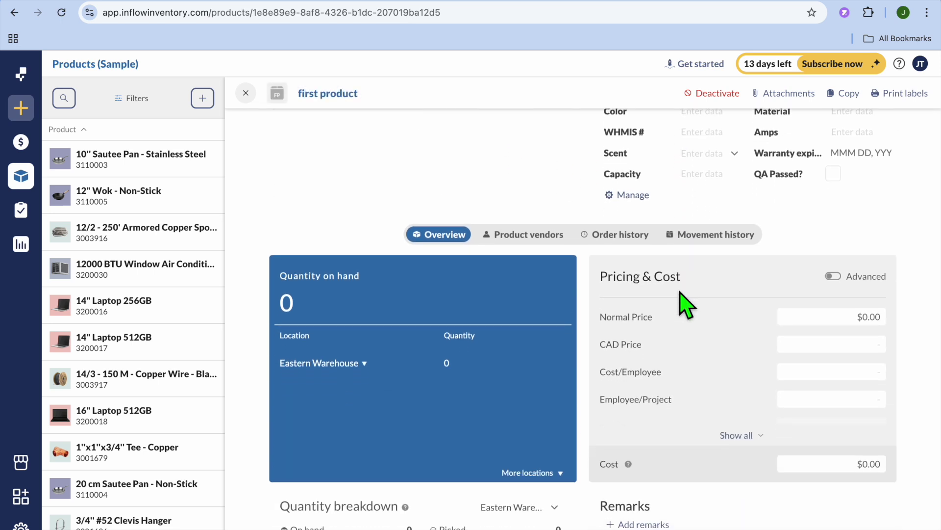
{"action": "left_click", "coordinate": [528, 235]}
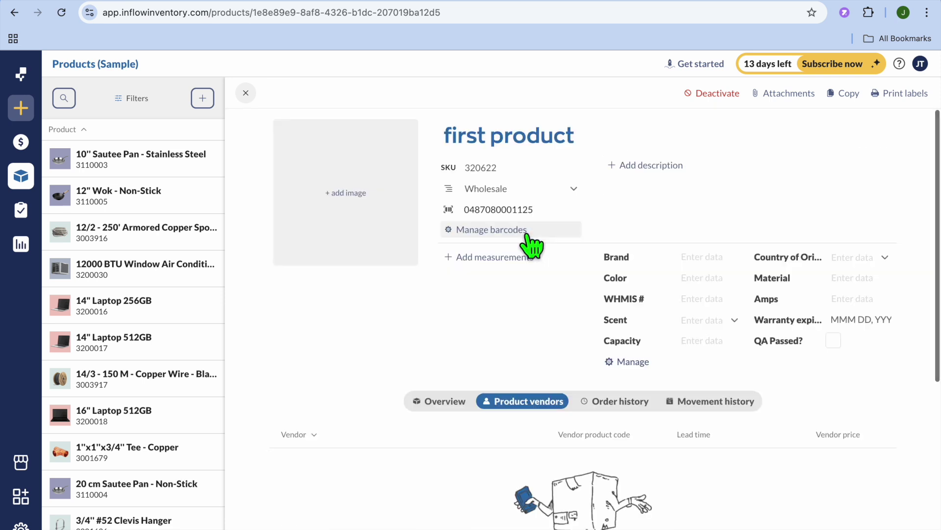
{"action": "scroll", "coordinate": [593, 400], "scroll_direction": "down", "scroll_amount": 5}
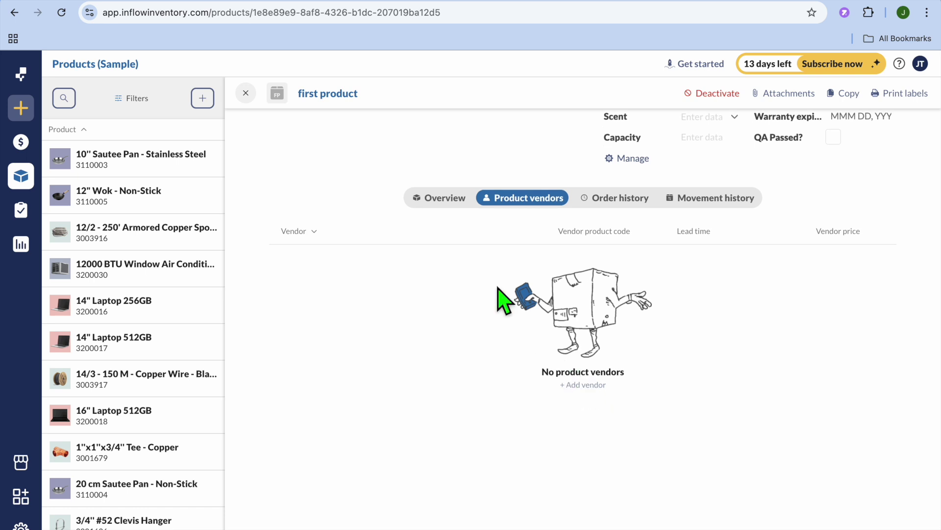
{"action": "left_click", "coordinate": [441, 197]}
{"action": "scroll", "coordinate": [624, 384], "scroll_direction": "down", "scroll_amount": 6}
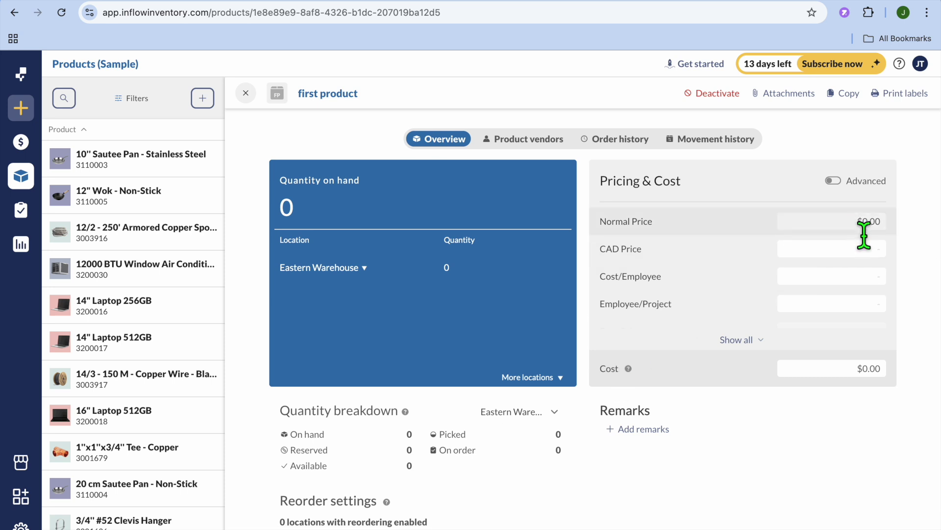
{"action": "scroll", "coordinate": [863, 348], "scroll_direction": "down", "scroll_amount": 2}
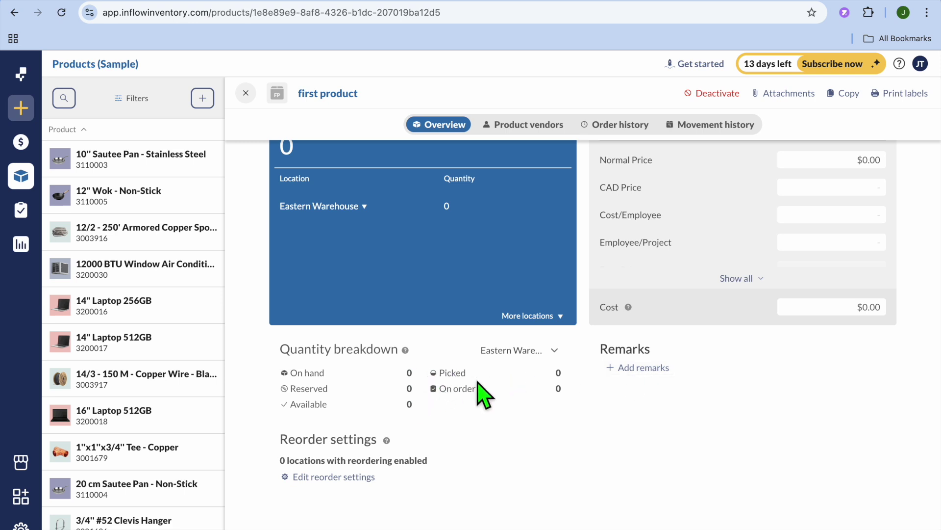
{"action": "scroll", "coordinate": [483, 392], "scroll_direction": "up", "scroll_amount": 5}
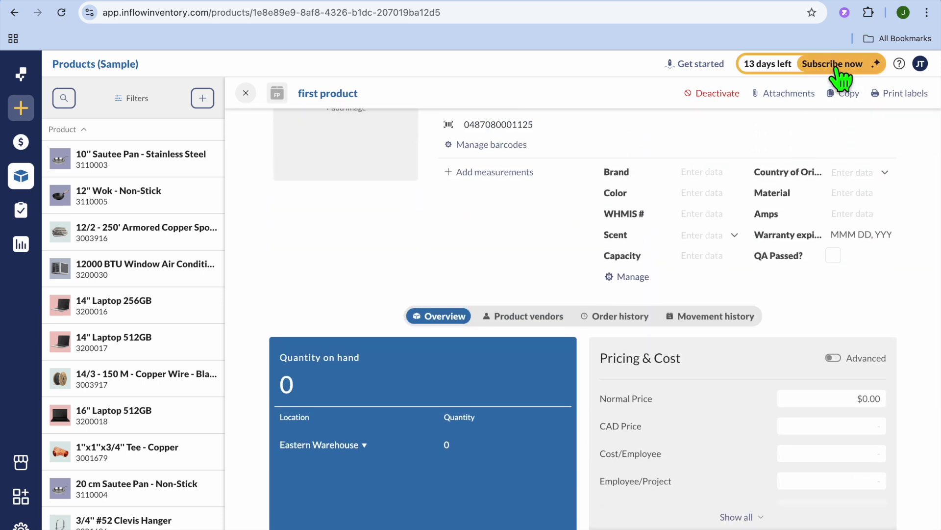
{"action": "scroll", "coordinate": [866, 273], "scroll_direction": "down", "scroll_amount": 4}
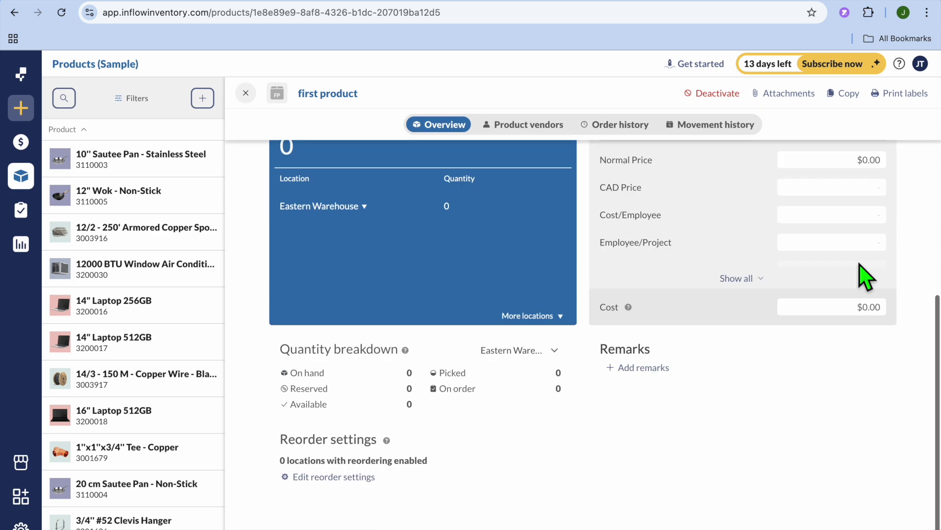
{"action": "scroll", "coordinate": [866, 277], "scroll_direction": "up", "scroll_amount": 2}
{"action": "scroll", "coordinate": [866, 273], "scroll_direction": "up", "scroll_amount": 3}
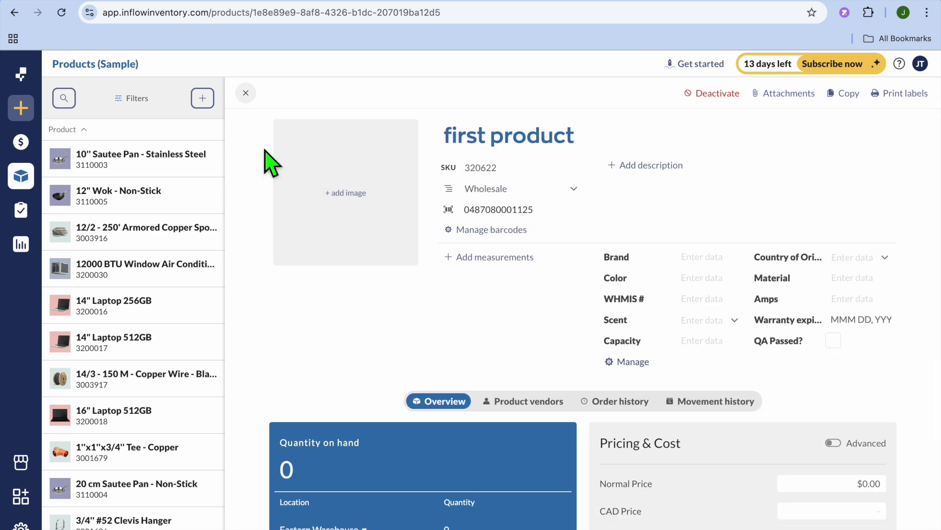
{"action": "left_click", "coordinate": [246, 94]}
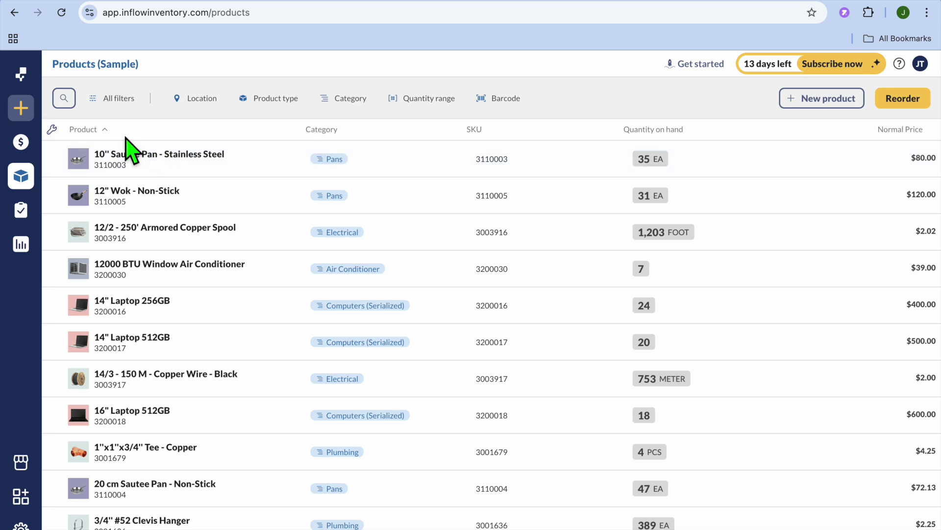
Start and cancel a new customer, then begin a new sales order
{"action": "mouse_move", "coordinate": [30, 109]}
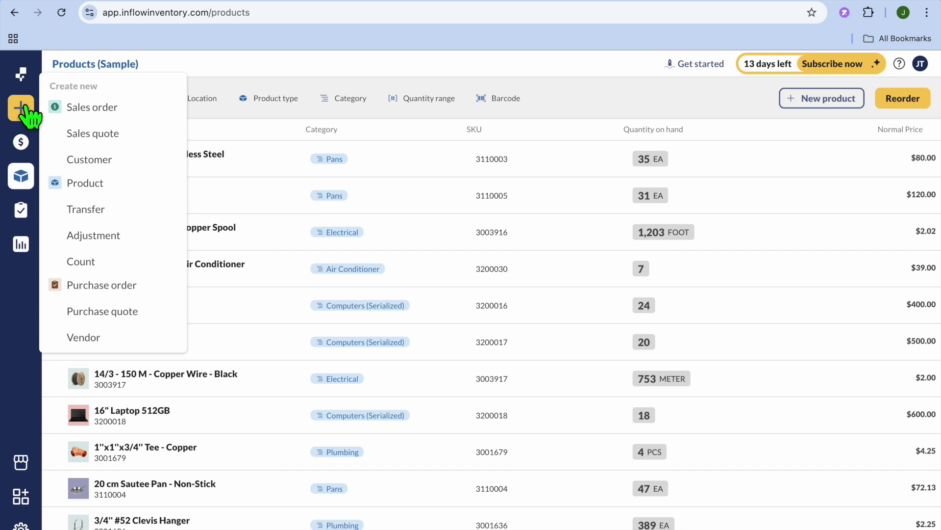
{"action": "left_click", "coordinate": [96, 162]}
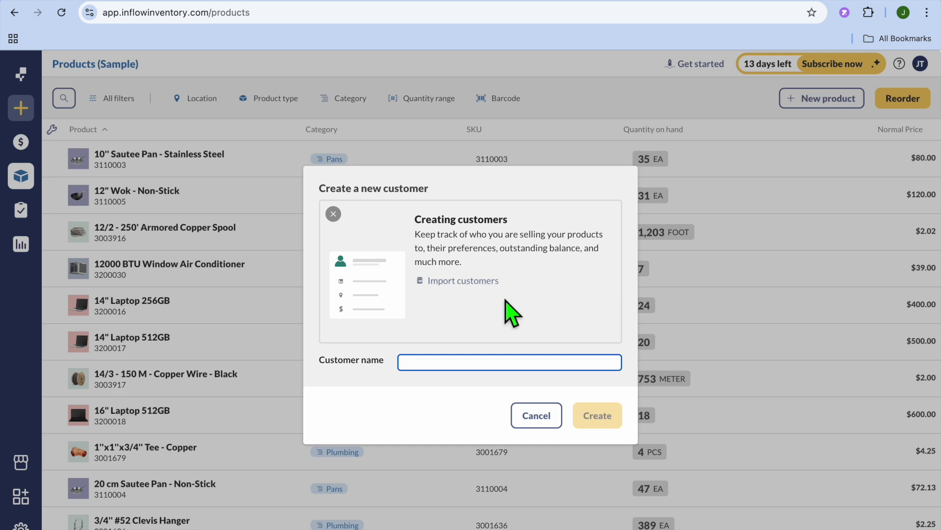
{"action": "left_click", "coordinate": [539, 418]}
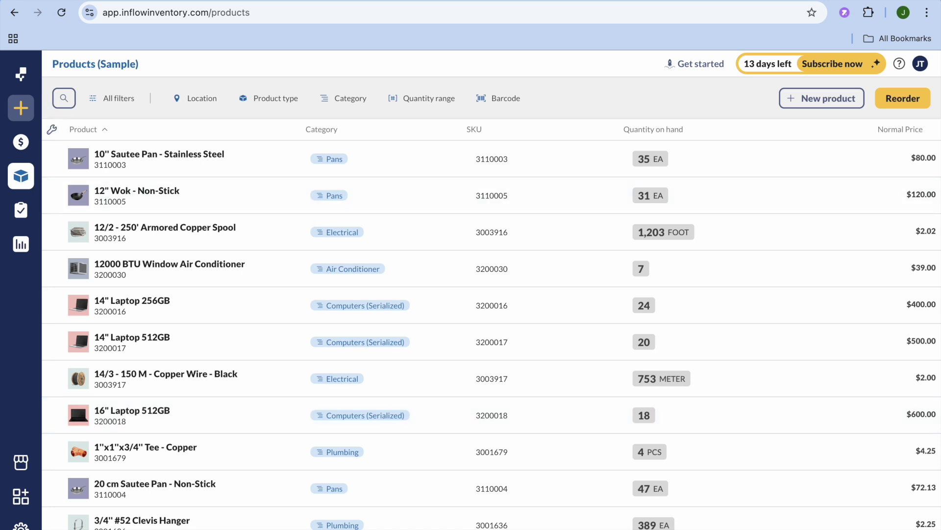
{"action": "left_click", "coordinate": [27, 109]}
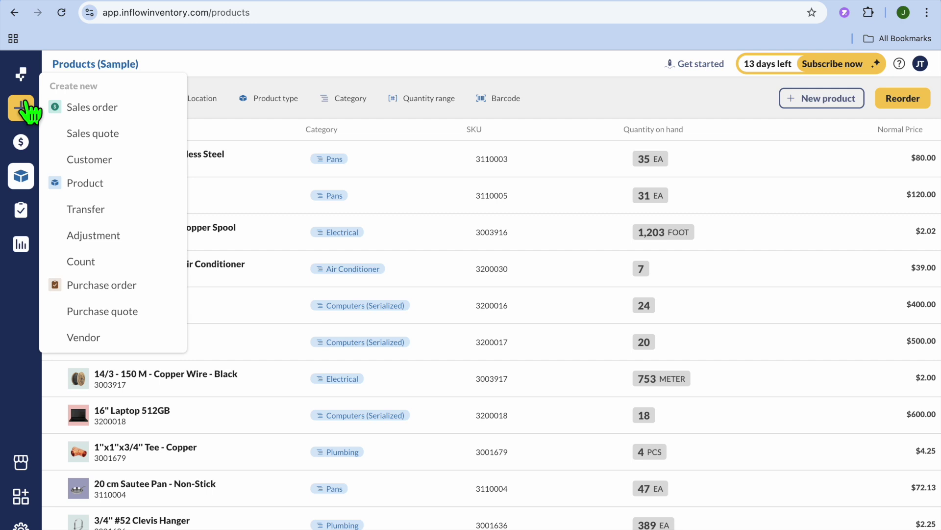
{"action": "left_click", "coordinate": [93, 107]}
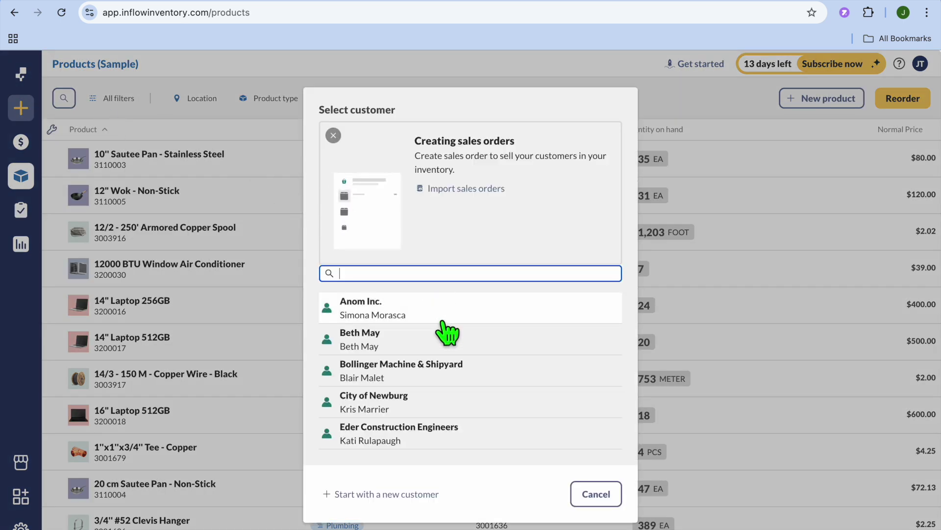
{"action": "left_click", "coordinate": [443, 322]}
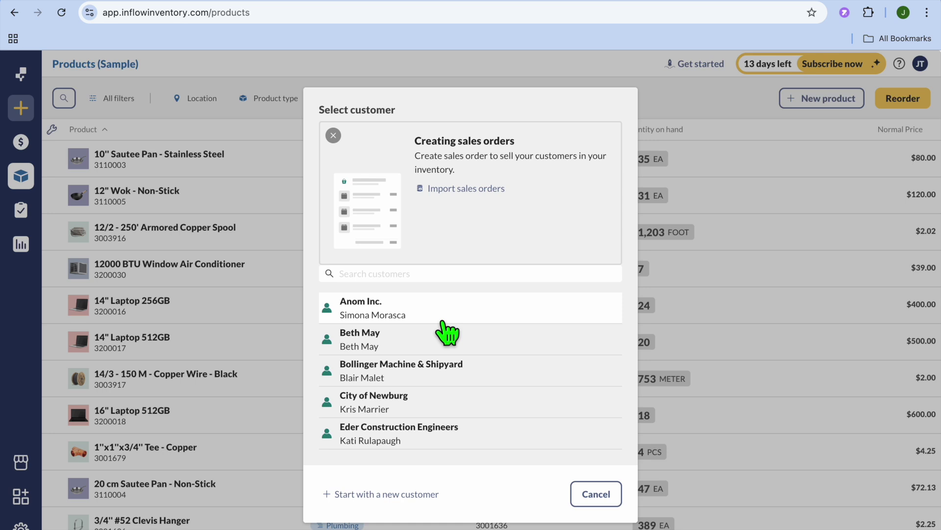
{"action": "left_click", "coordinate": [443, 321]}
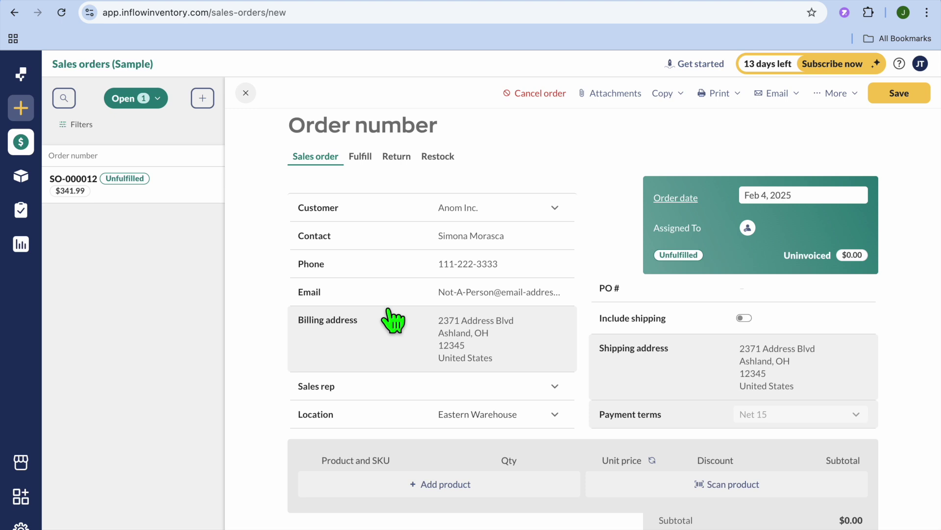
{"action": "scroll", "coordinate": [394, 321], "scroll_direction": "down", "scroll_amount": 3}
{"action": "scroll", "coordinate": [394, 321], "scroll_direction": "down", "scroll_amount": 4}
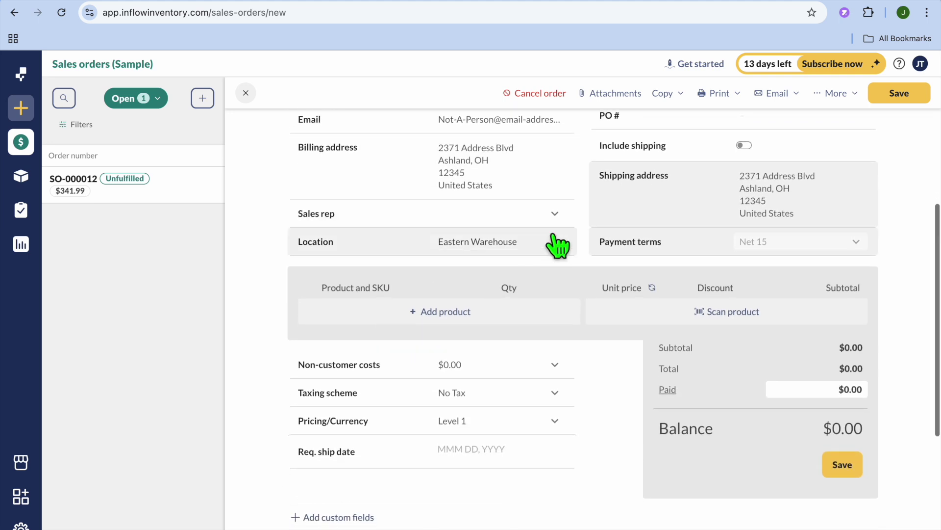
{"action": "left_click", "coordinate": [555, 214]}
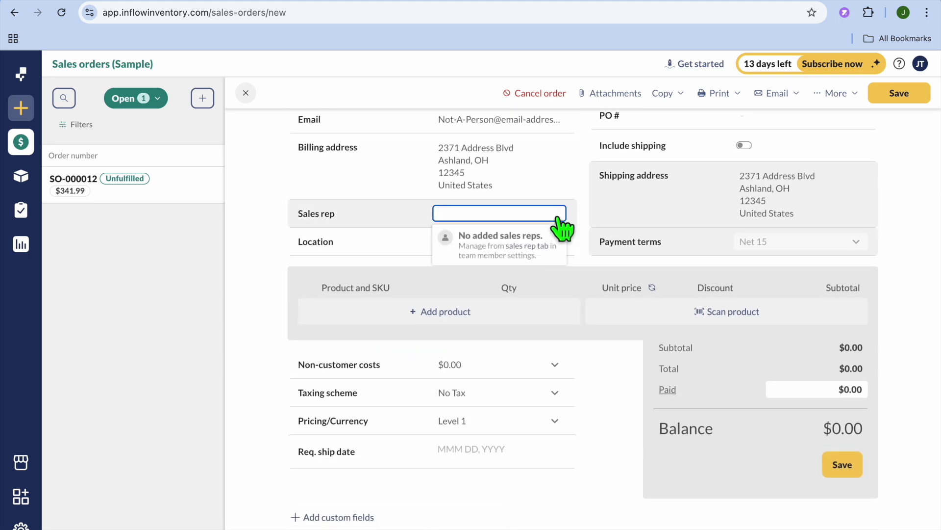
{"action": "left_click", "coordinate": [586, 208]}
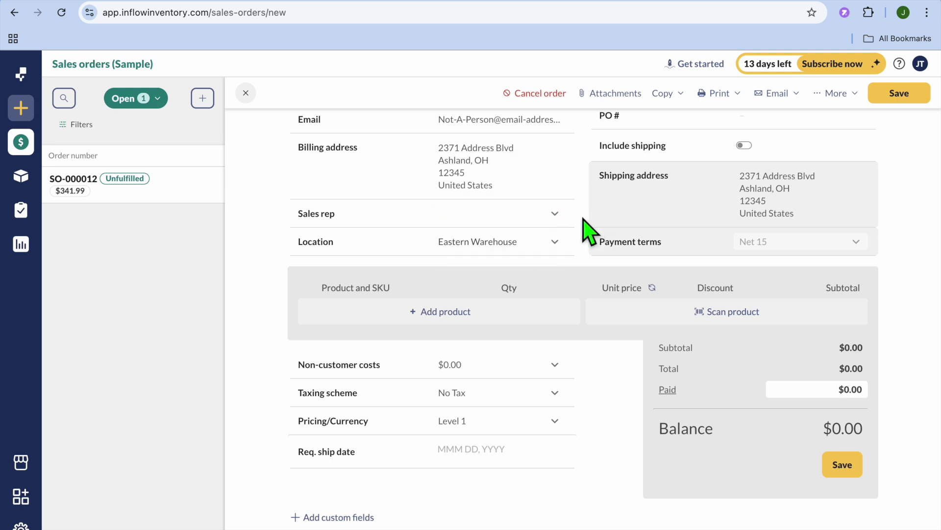
{"action": "scroll", "coordinate": [589, 230], "scroll_direction": "down", "scroll_amount": 3}
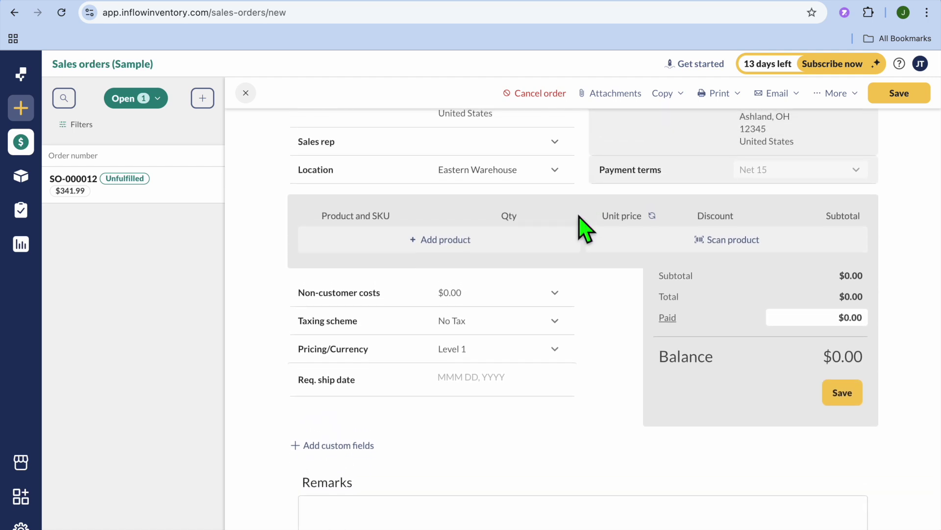
{"action": "left_click", "coordinate": [562, 178]}
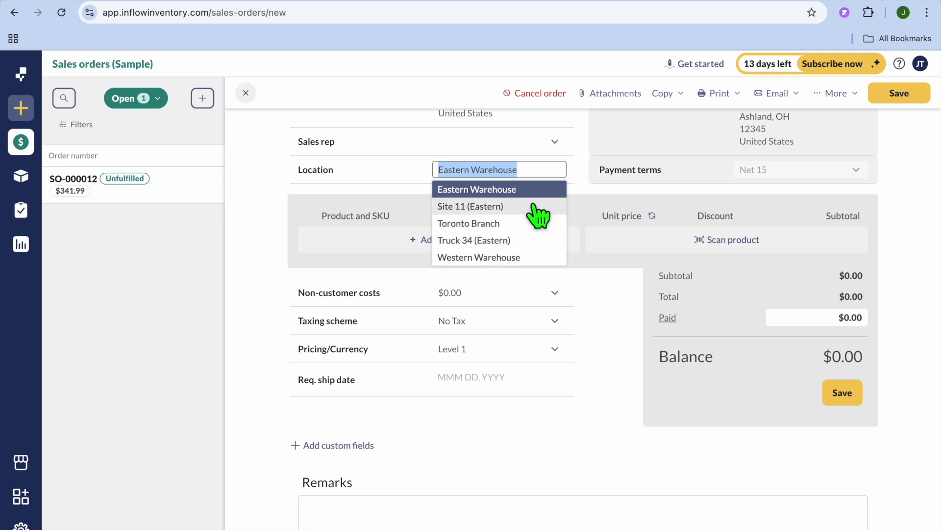
{"action": "left_click", "coordinate": [582, 193]}
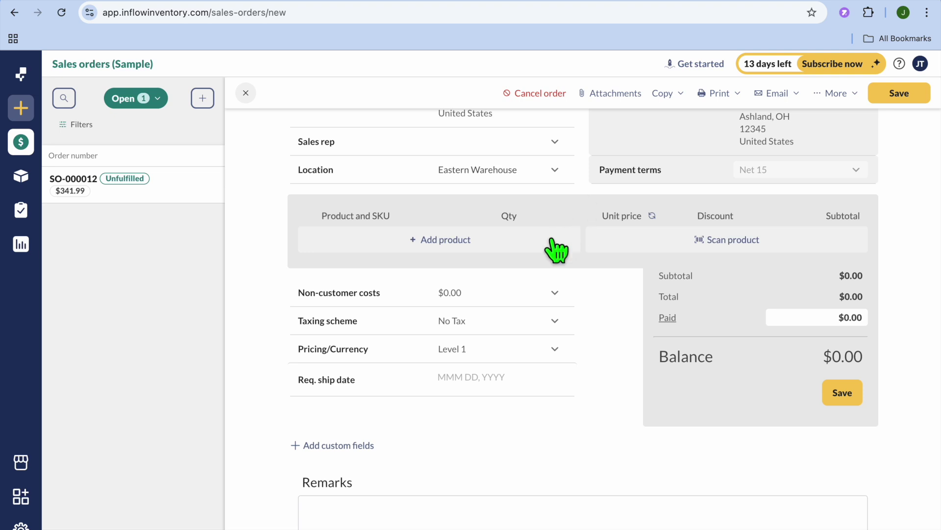
Add one 8000 BTU Portable Air Conditioner at $59.00 and save order SO-000019
{"action": "left_click", "coordinate": [461, 248]}
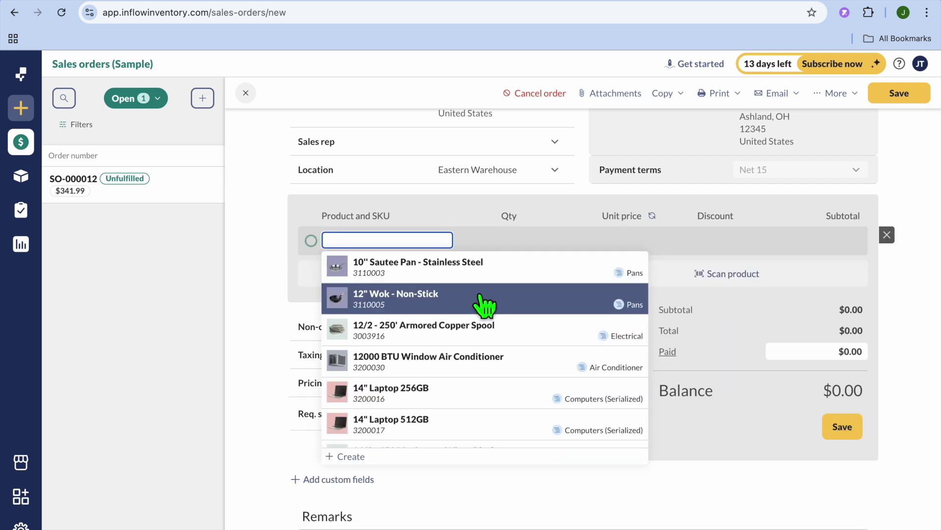
{"action": "scroll", "coordinate": [485, 304], "scroll_direction": "down", "scroll_amount": 8}
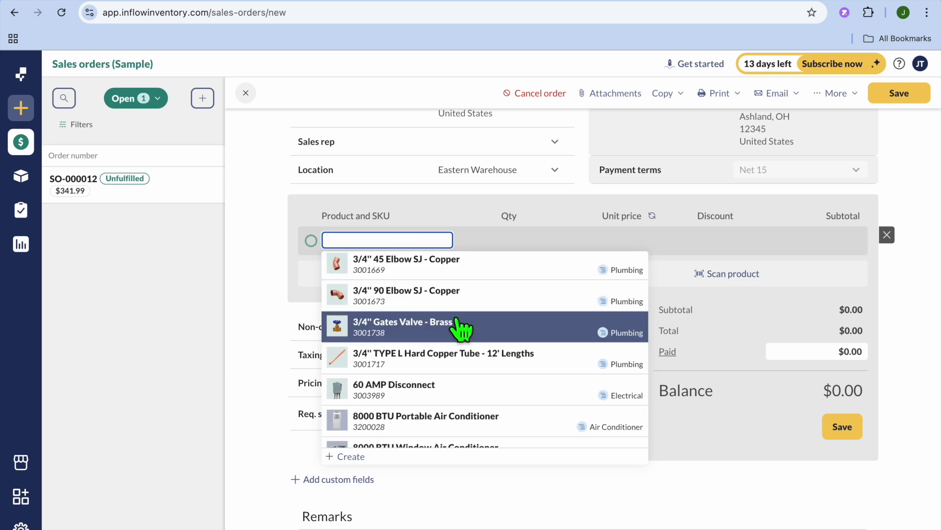
{"action": "scroll", "coordinate": [459, 327], "scroll_direction": "down", "scroll_amount": 3}
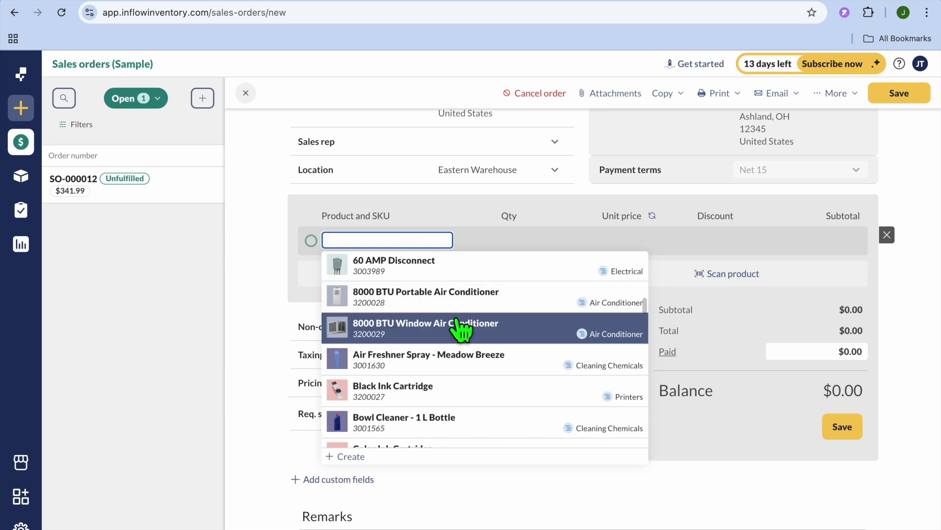
{"action": "left_click", "coordinate": [452, 309]}
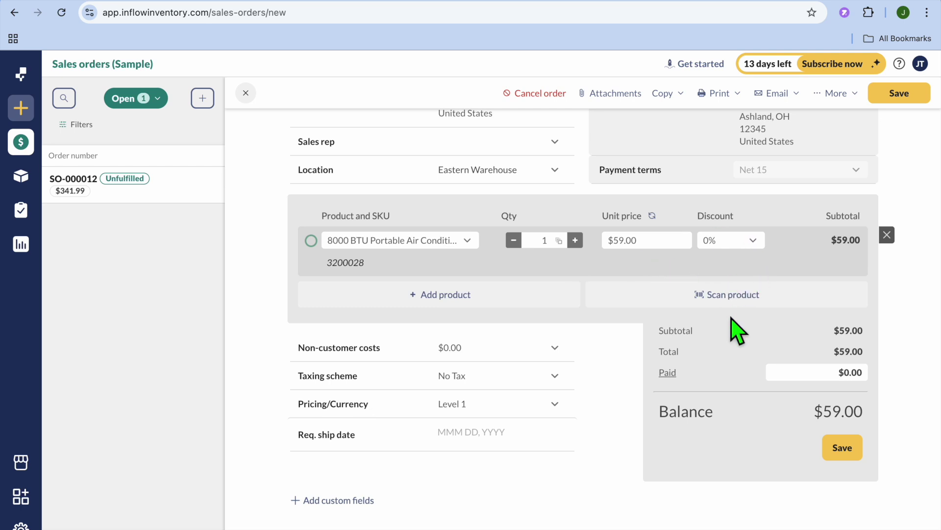
{"action": "scroll", "coordinate": [731, 325], "scroll_direction": "down", "scroll_amount": 3}
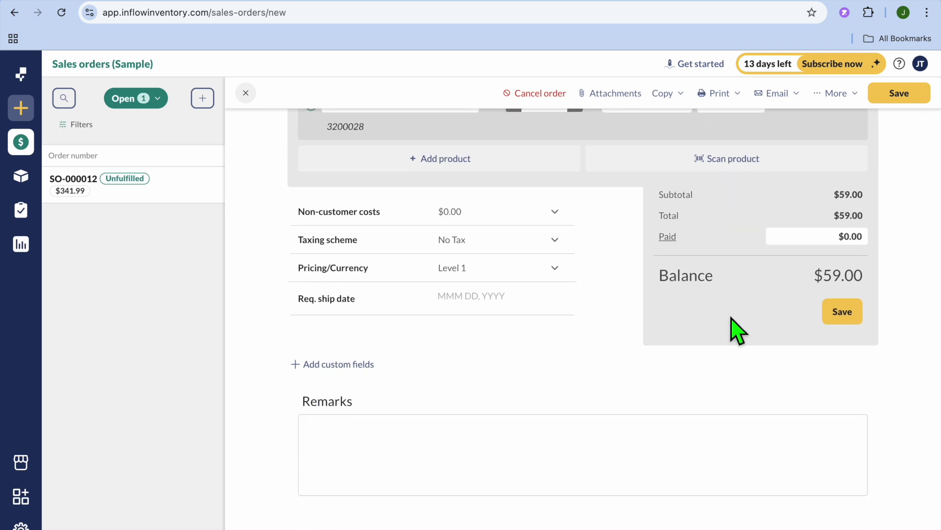
{"action": "left_click", "coordinate": [841, 311]}
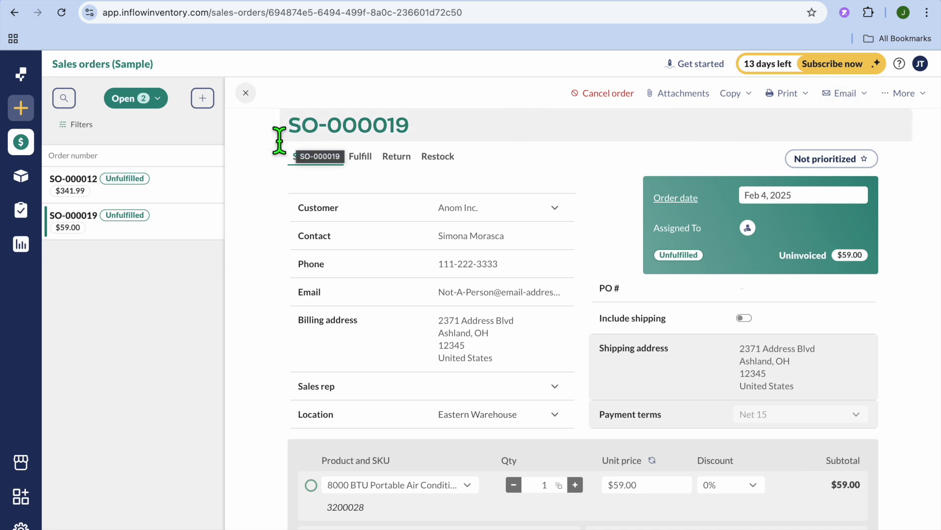
{"action": "left_click", "coordinate": [27, 109]}
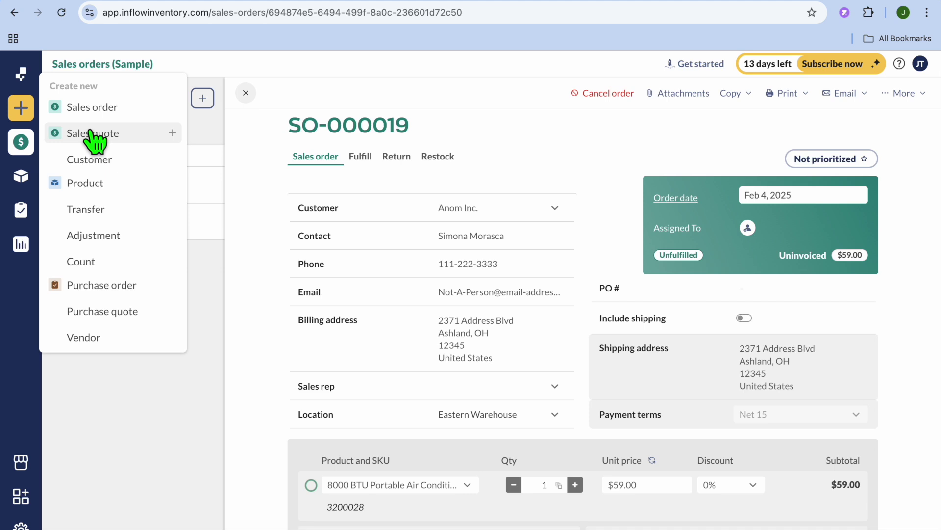
Abandon a new transfer, then create a stock adjustment located at Site 11 (Eastern)
{"action": "left_click", "coordinate": [97, 215]}
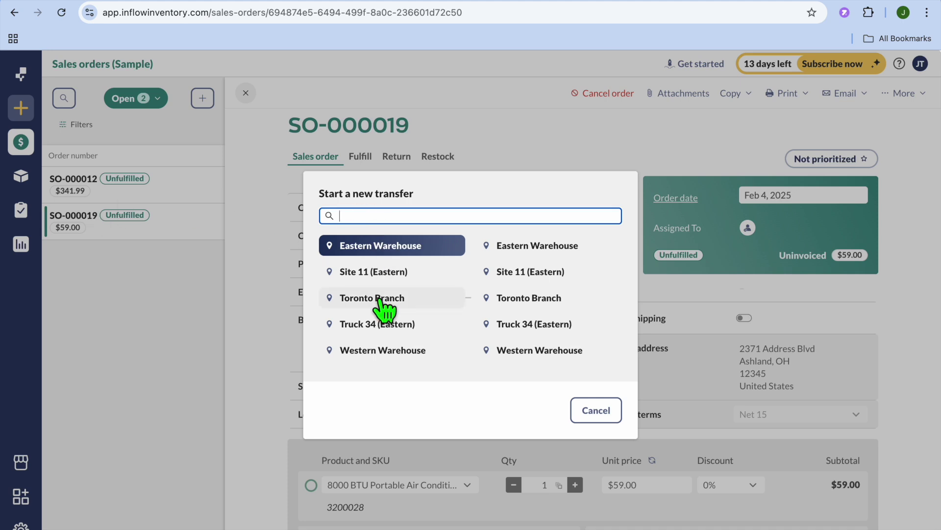
{"action": "left_click", "coordinate": [598, 409]}
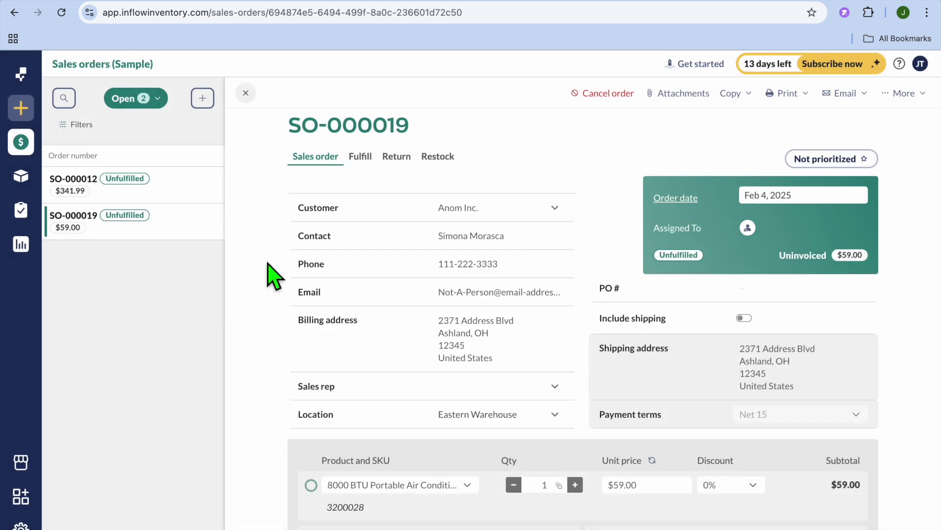
{"action": "left_click", "coordinate": [20, 109]}
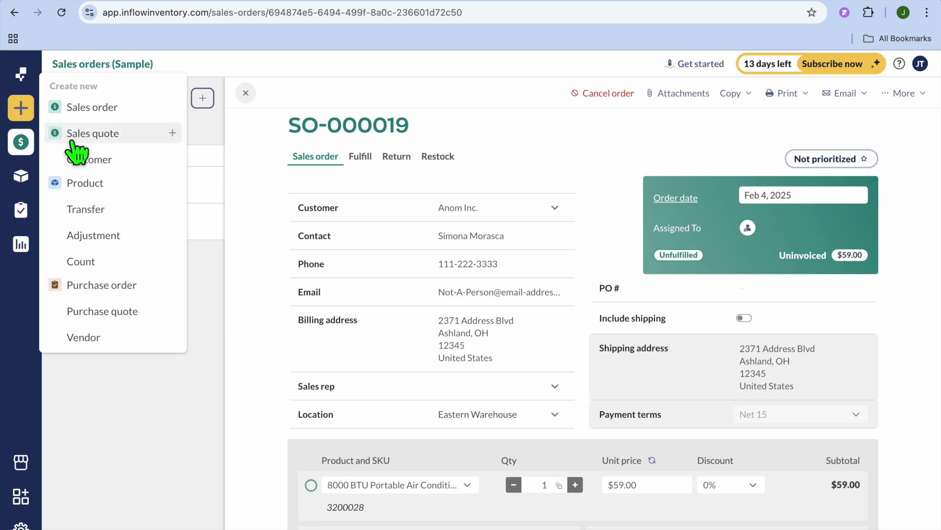
{"action": "left_click", "coordinate": [112, 240]}
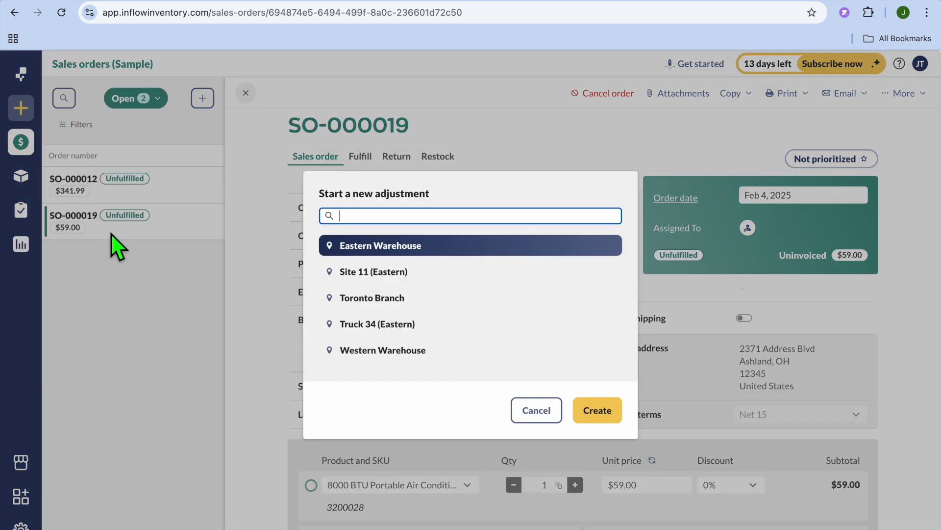
{"action": "left_click", "coordinate": [370, 276]}
{"action": "left_click", "coordinate": [608, 411]}
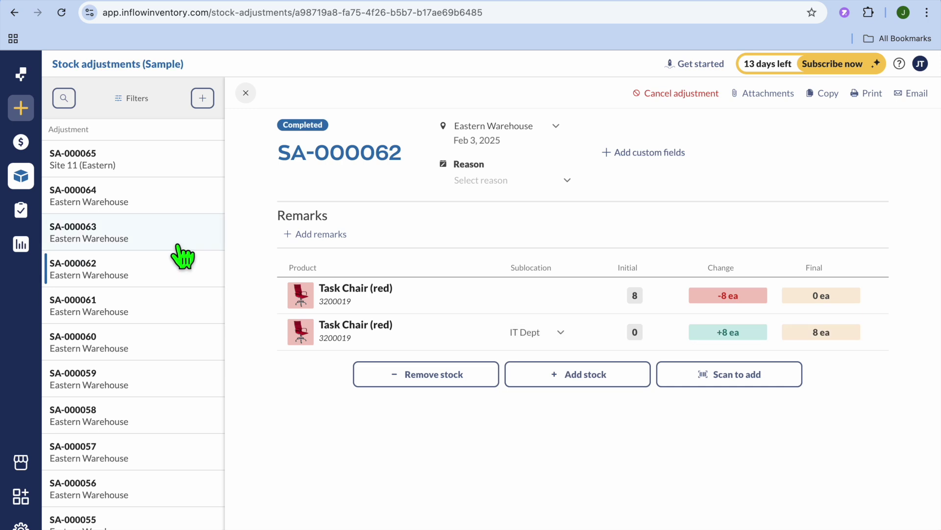
Start a new inventory count, then cancel it without creating one
{"action": "left_click", "coordinate": [30, 106]}
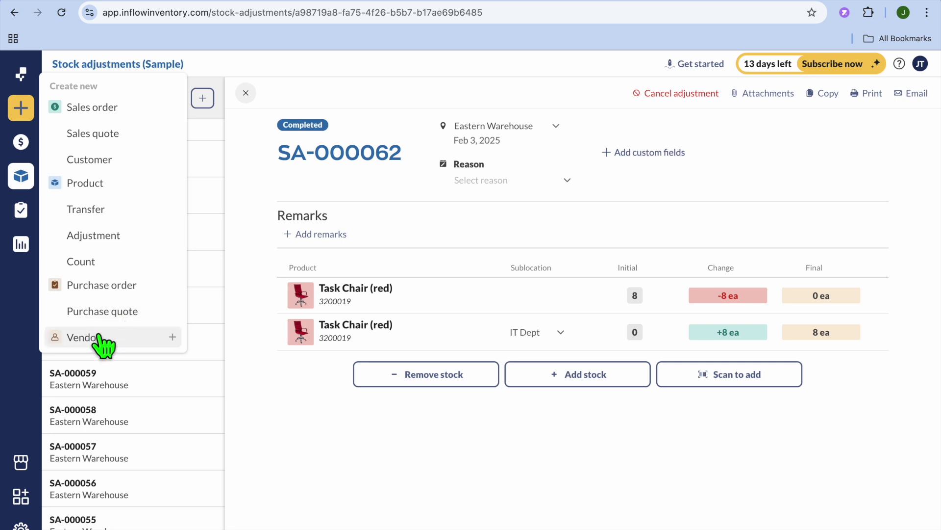
{"action": "left_click", "coordinate": [102, 264]}
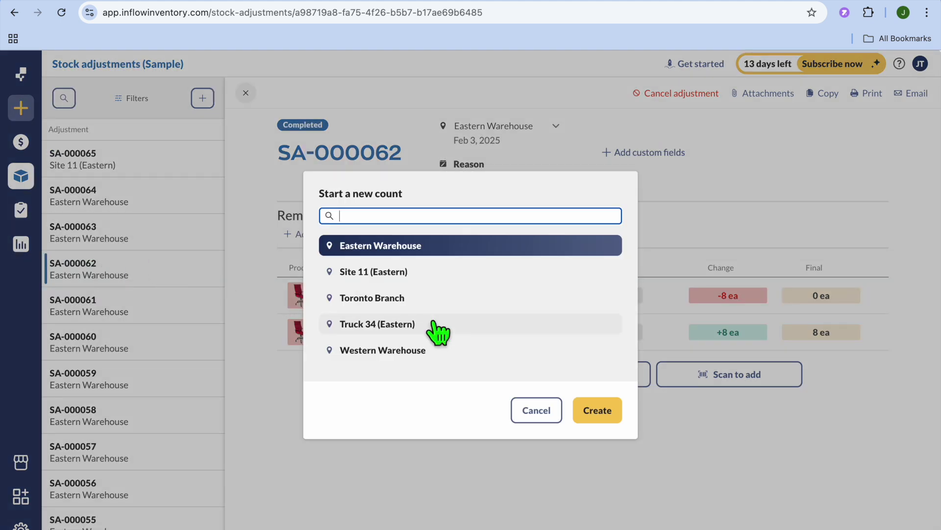
{"action": "left_click", "coordinate": [539, 414]}
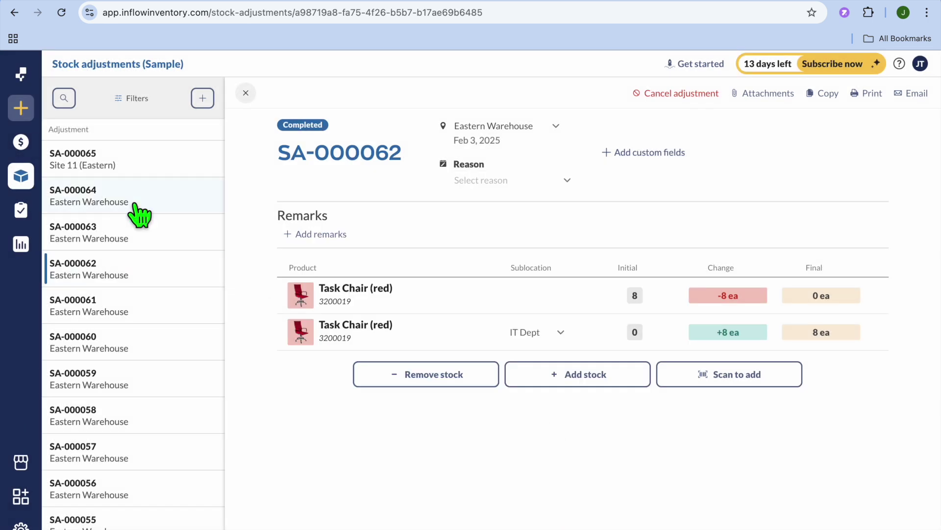
{"action": "mouse_move", "coordinate": [22, 143]}
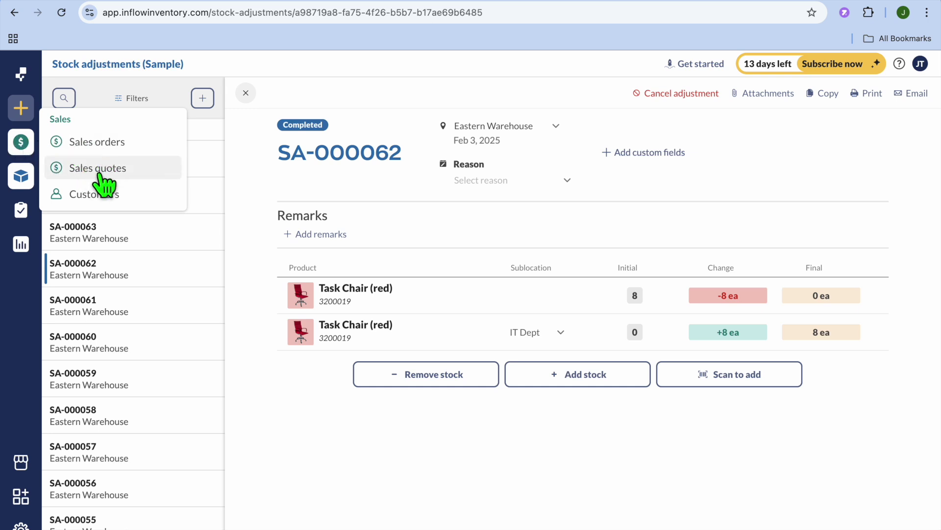
Browse the Inventory, Purchasing and Reports sidebar menus while viewing SA-000062
{"action": "mouse_move", "coordinate": [29, 181]}
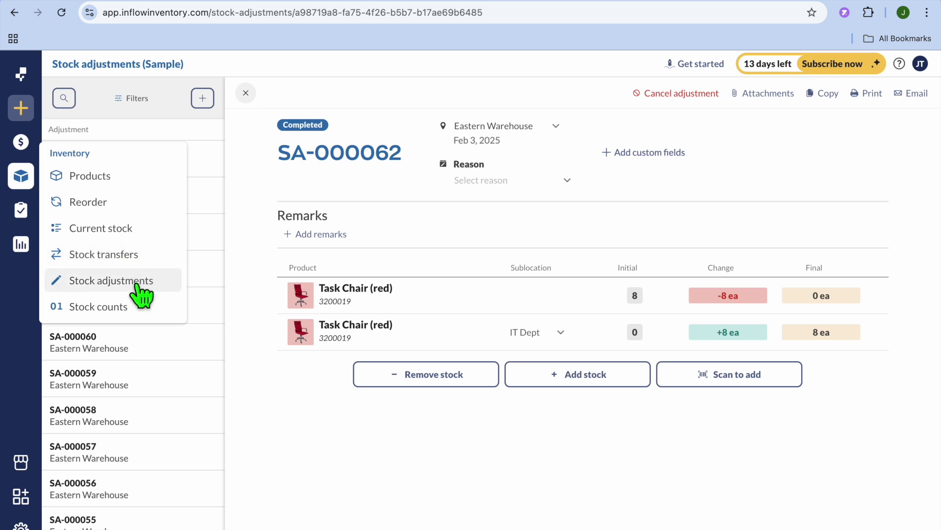
{"action": "mouse_move", "coordinate": [33, 219]}
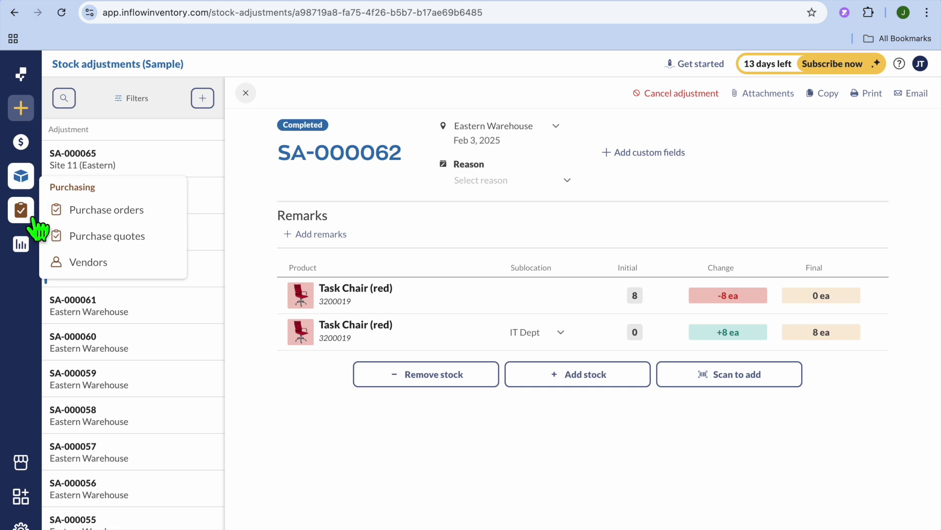
{"action": "mouse_move", "coordinate": [26, 245]}
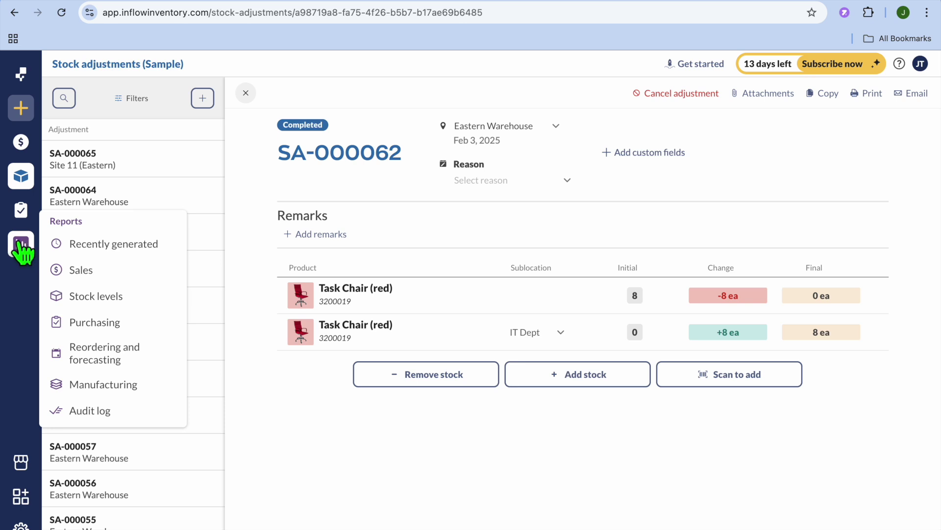
Preview the Stock Levels Inventory report in Details, By Location and Summary layouts, then cancel
{"action": "left_click", "coordinate": [107, 306]}
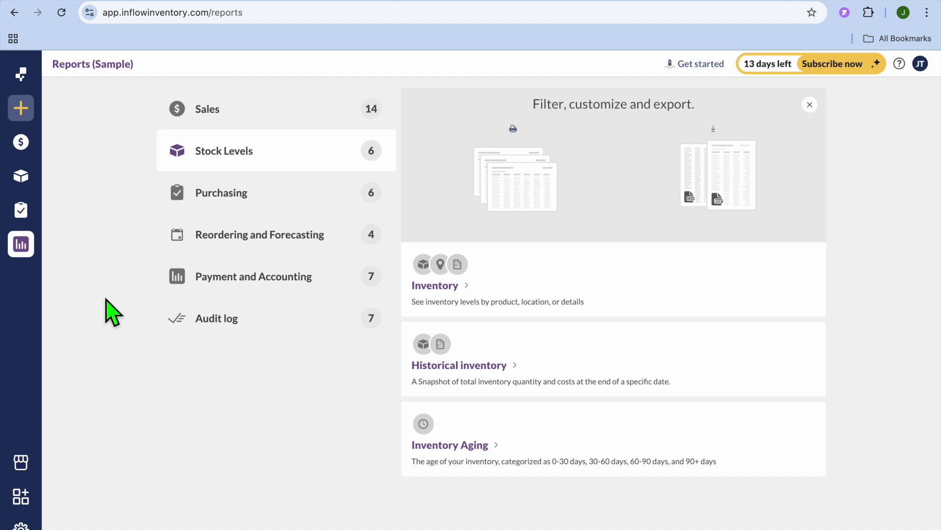
{"action": "left_click", "coordinate": [457, 268]}
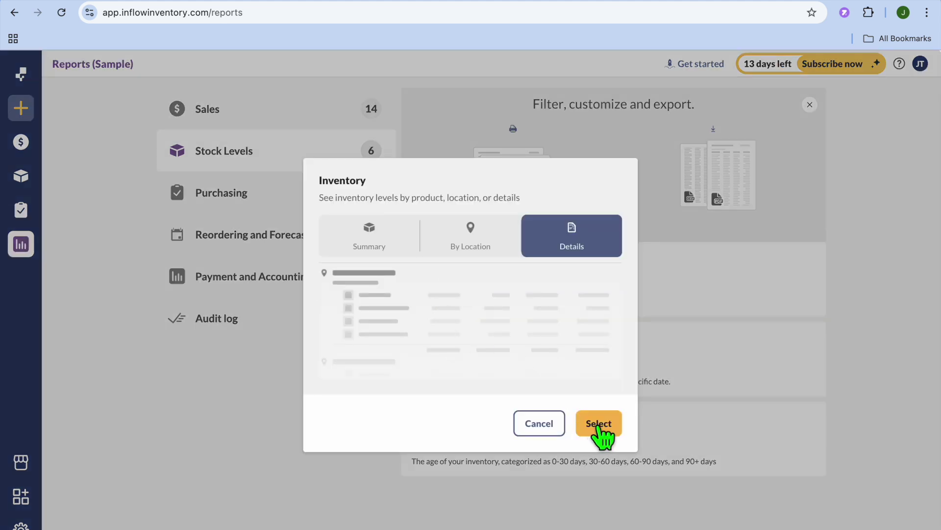
{"action": "left_click", "coordinate": [467, 231]}
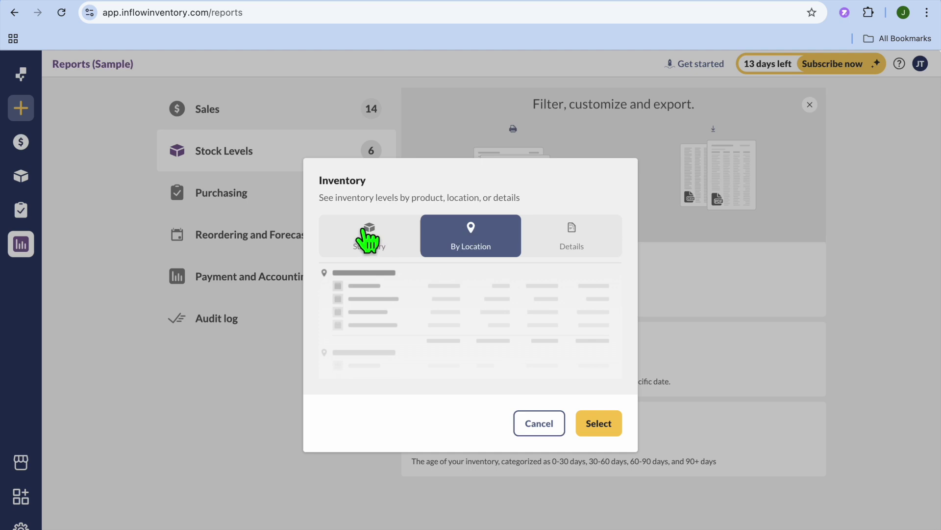
{"action": "left_click", "coordinate": [369, 237]}
{"action": "left_click", "coordinate": [542, 431]}
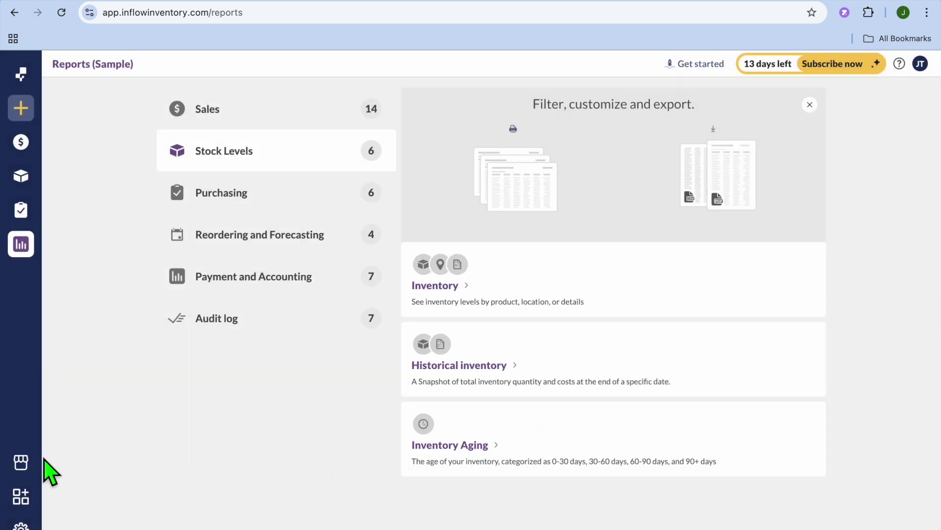
Open the Inventory options and look through the stock locations list, then close it
{"action": "left_click", "coordinate": [21, 468]}
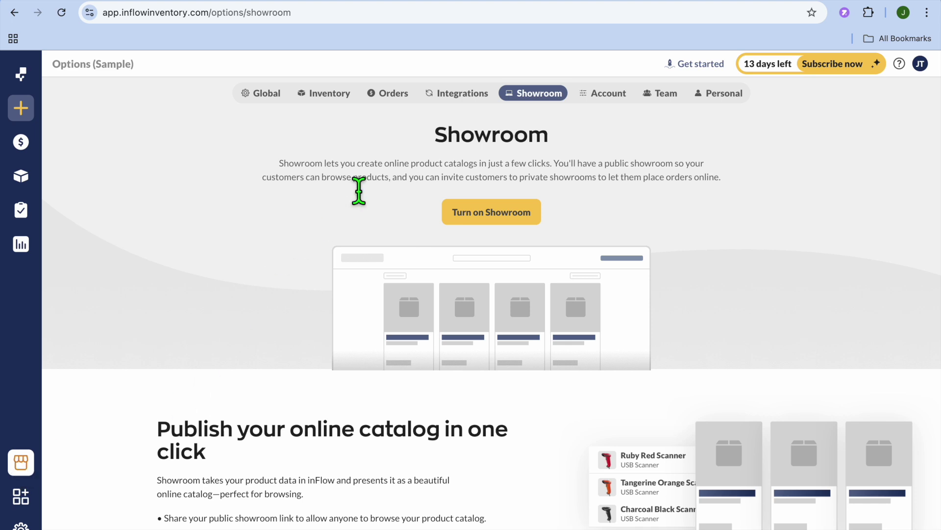
{"action": "left_click", "coordinate": [335, 98]}
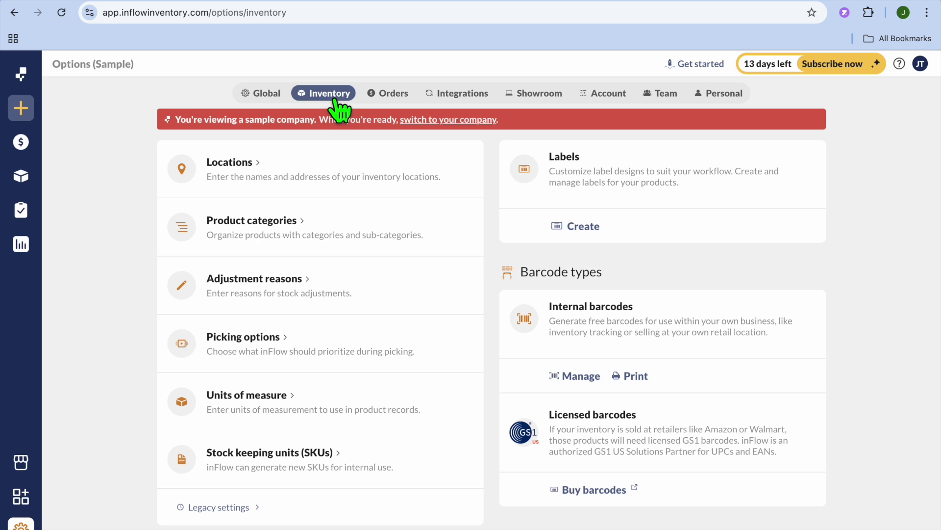
{"action": "left_click", "coordinate": [255, 176]}
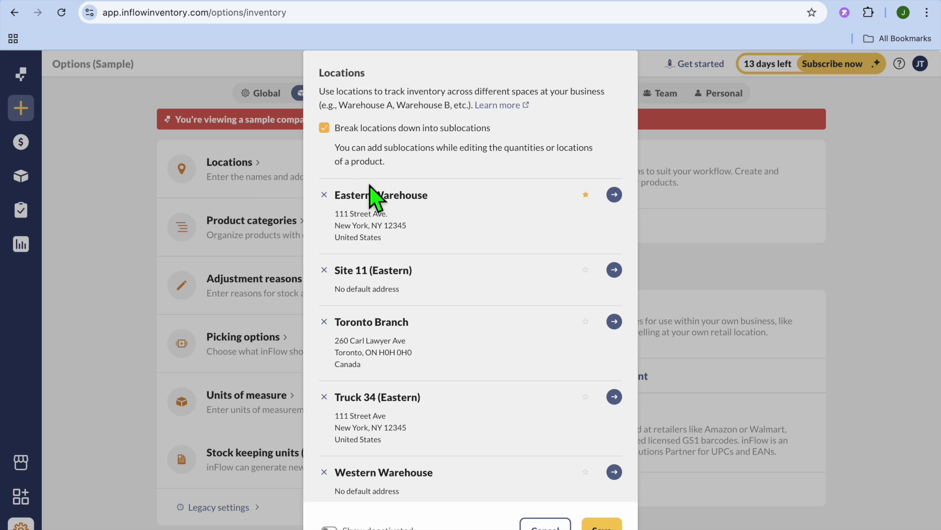
{"action": "scroll", "coordinate": [487, 260], "scroll_direction": "down", "scroll_amount": 1}
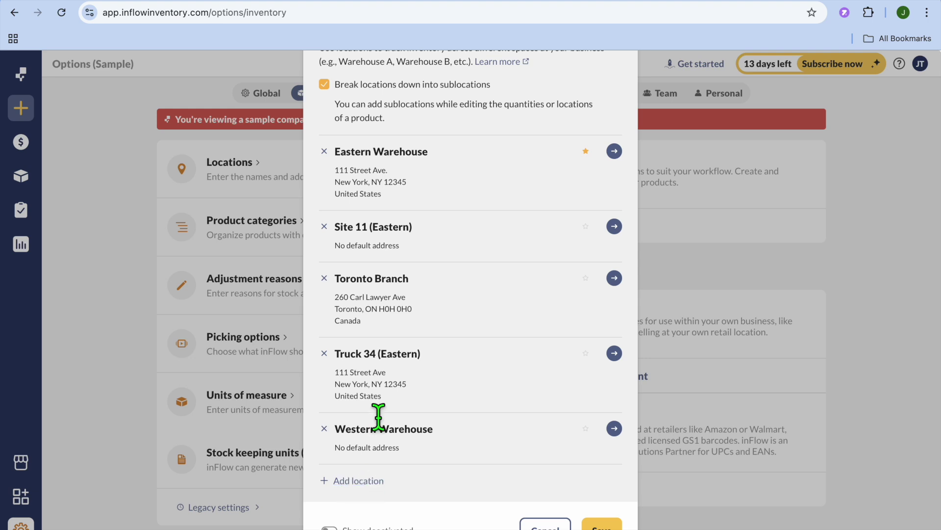
{"action": "scroll", "coordinate": [387, 324], "scroll_direction": "up", "scroll_amount": 1}
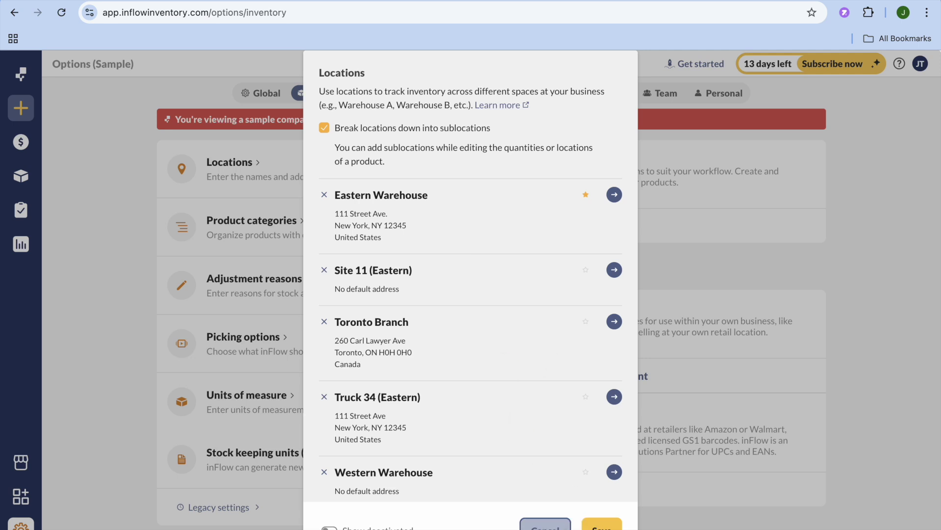
{"action": "left_click", "coordinate": [600, 524]}
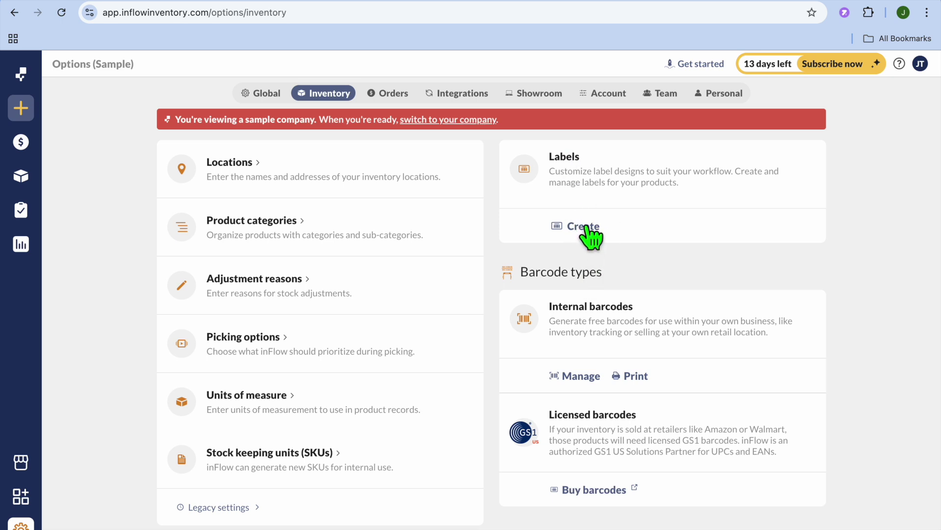
{"action": "scroll", "coordinate": [590, 211], "scroll_direction": "down", "scroll_amount": 5}
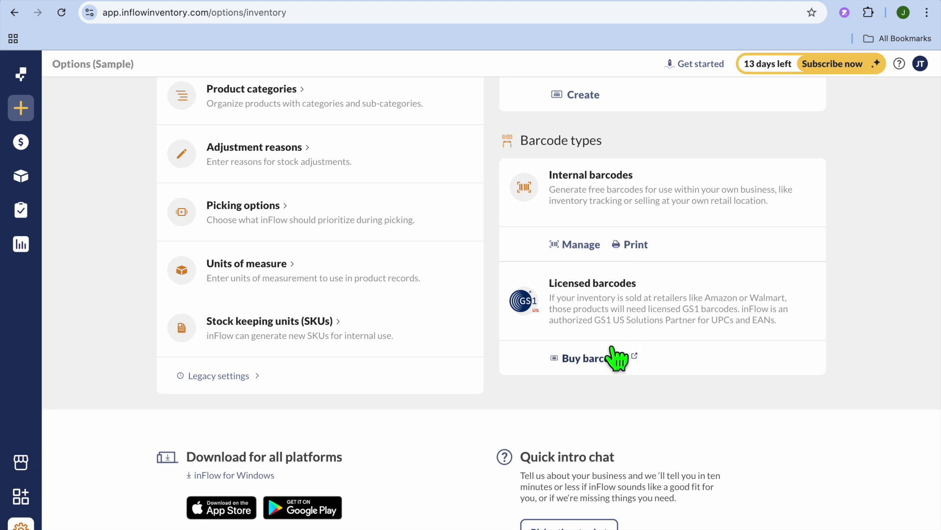
{"action": "scroll", "coordinate": [615, 356], "scroll_direction": "up", "scroll_amount": 1}
{"action": "scroll", "coordinate": [616, 356], "scroll_direction": "up", "scroll_amount": 3}
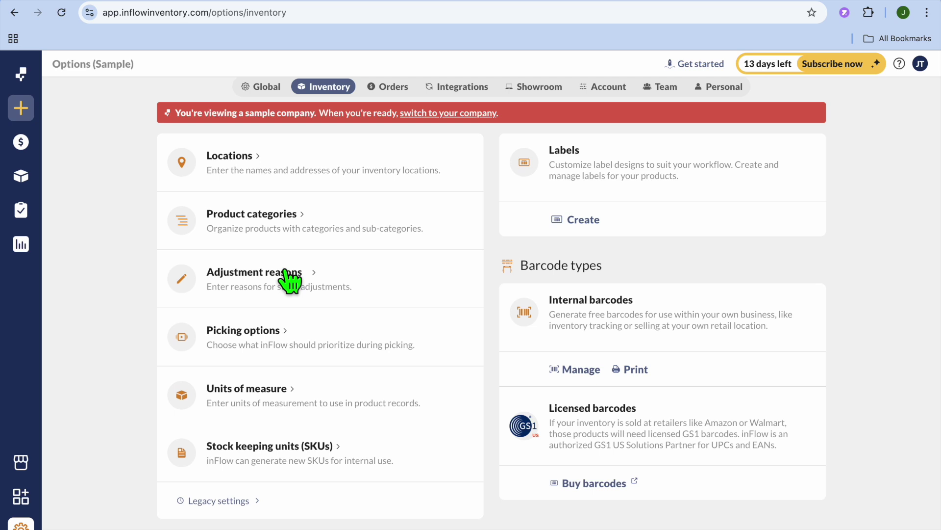
{"action": "left_click", "coordinate": [269, 342]}
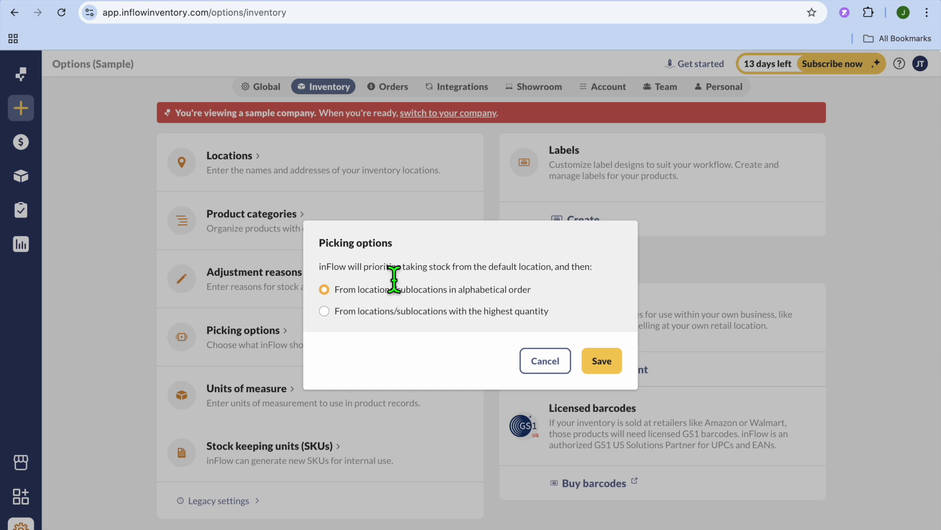
{"action": "left_click", "coordinate": [545, 362]}
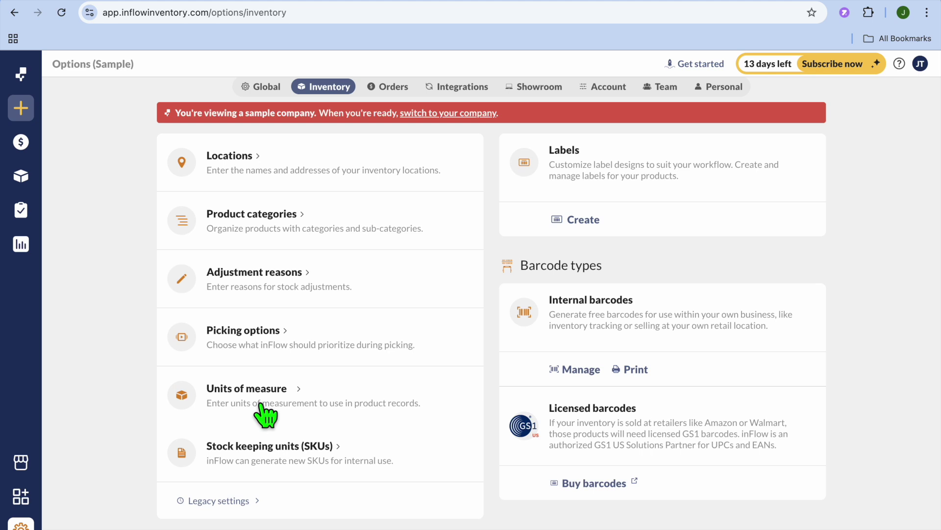
Go to the Integrations options and browse the core, third-party and EDI integration cards down to API keys
{"action": "left_click", "coordinate": [457, 88]}
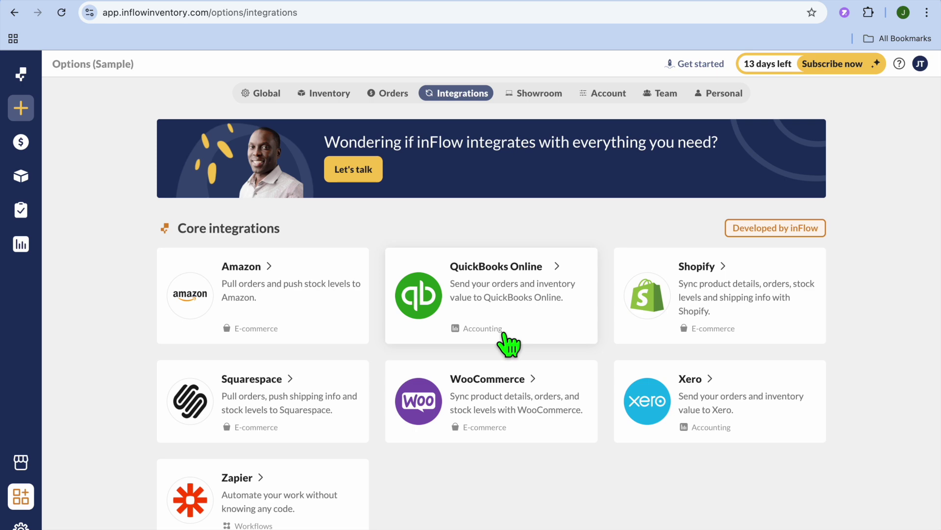
{"action": "scroll", "coordinate": [505, 342], "scroll_direction": "down", "scroll_amount": 3}
{"action": "scroll", "coordinate": [506, 342], "scroll_direction": "up", "scroll_amount": 3}
{"action": "scroll", "coordinate": [508, 343], "scroll_direction": "down", "scroll_amount": 10}
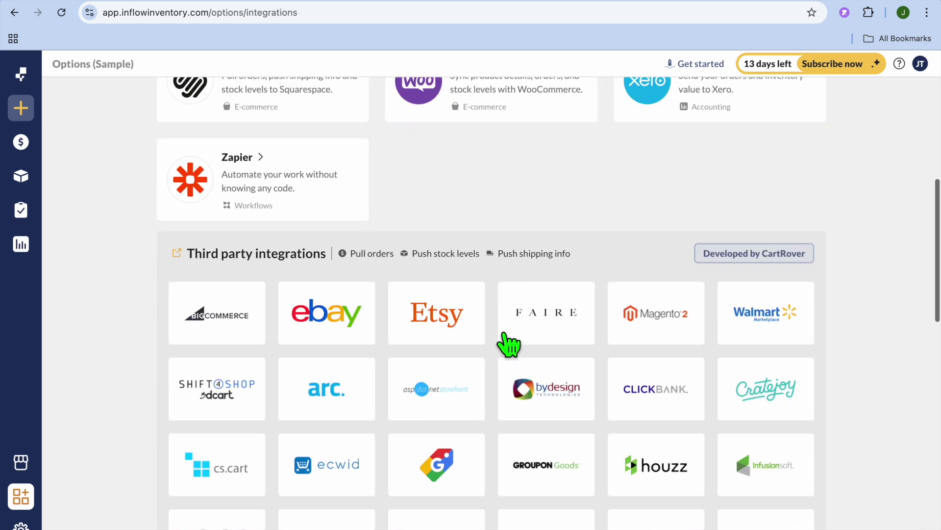
{"action": "scroll", "coordinate": [509, 344], "scroll_direction": "down", "scroll_amount": 8}
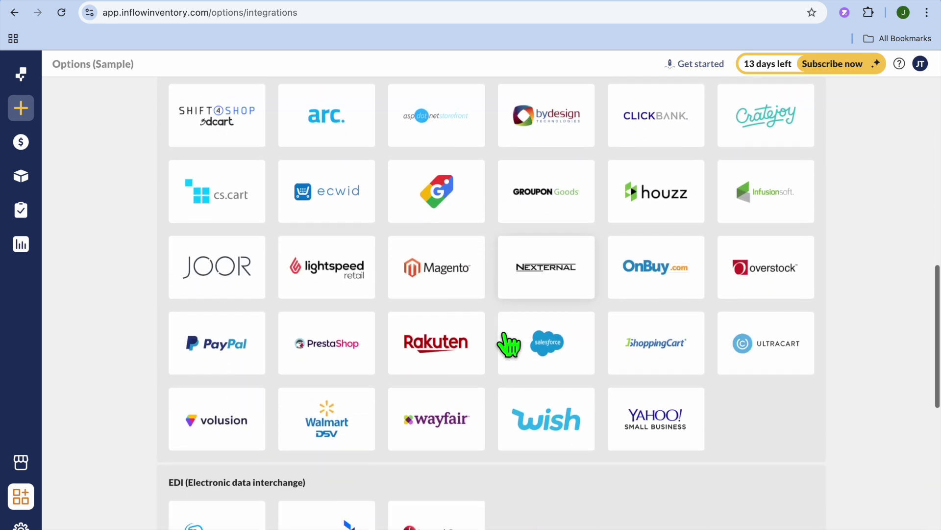
{"action": "scroll", "coordinate": [509, 343], "scroll_direction": "down", "scroll_amount": 2}
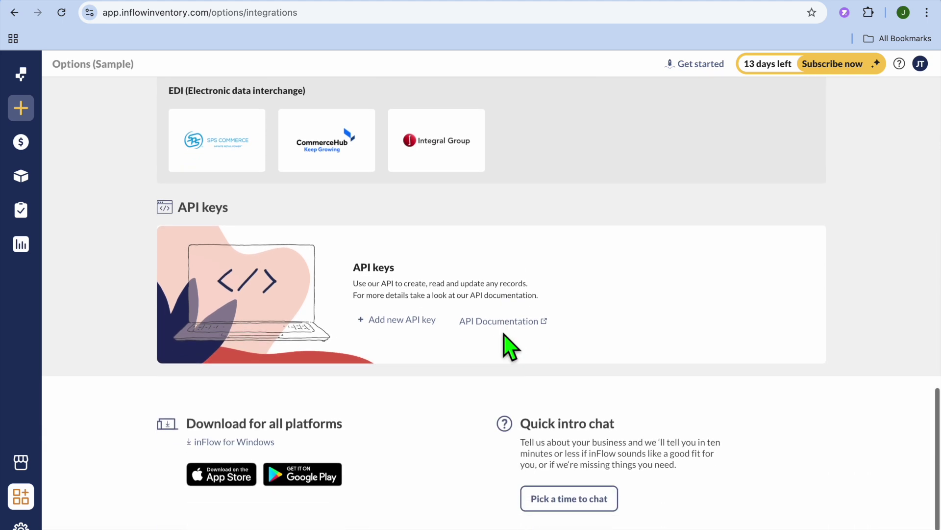